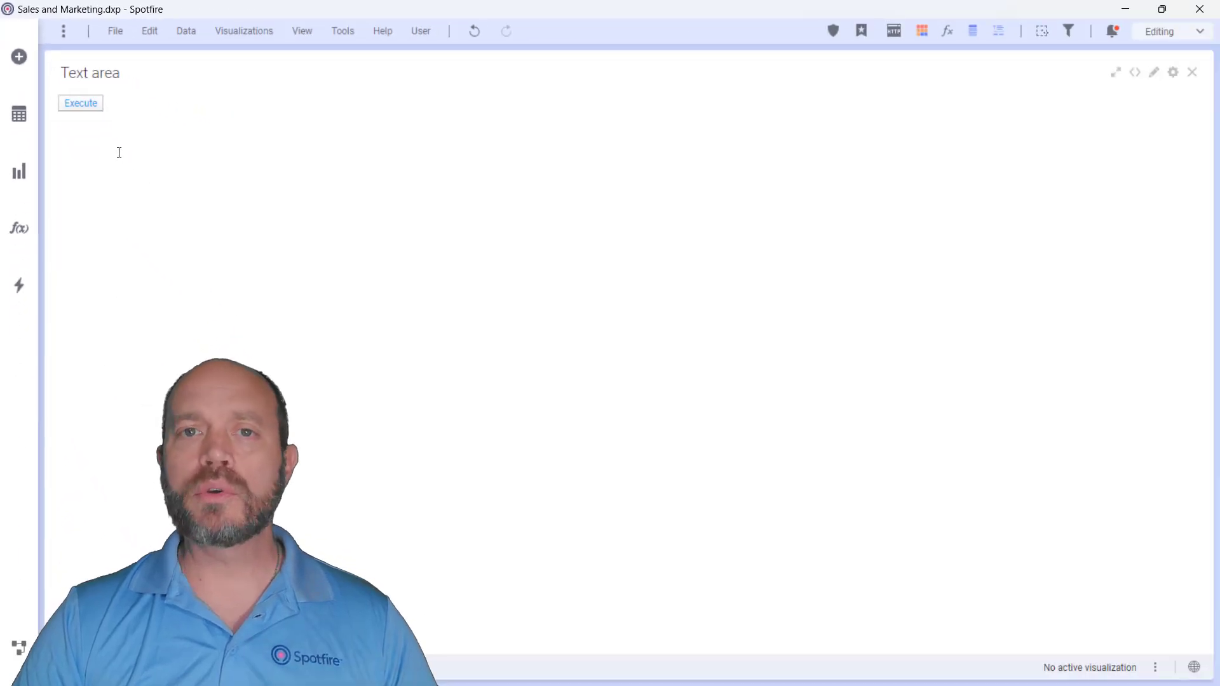
Step: Trigger Execute and answer Yes to the confirmation prompt, twice
left_click(92, 104)
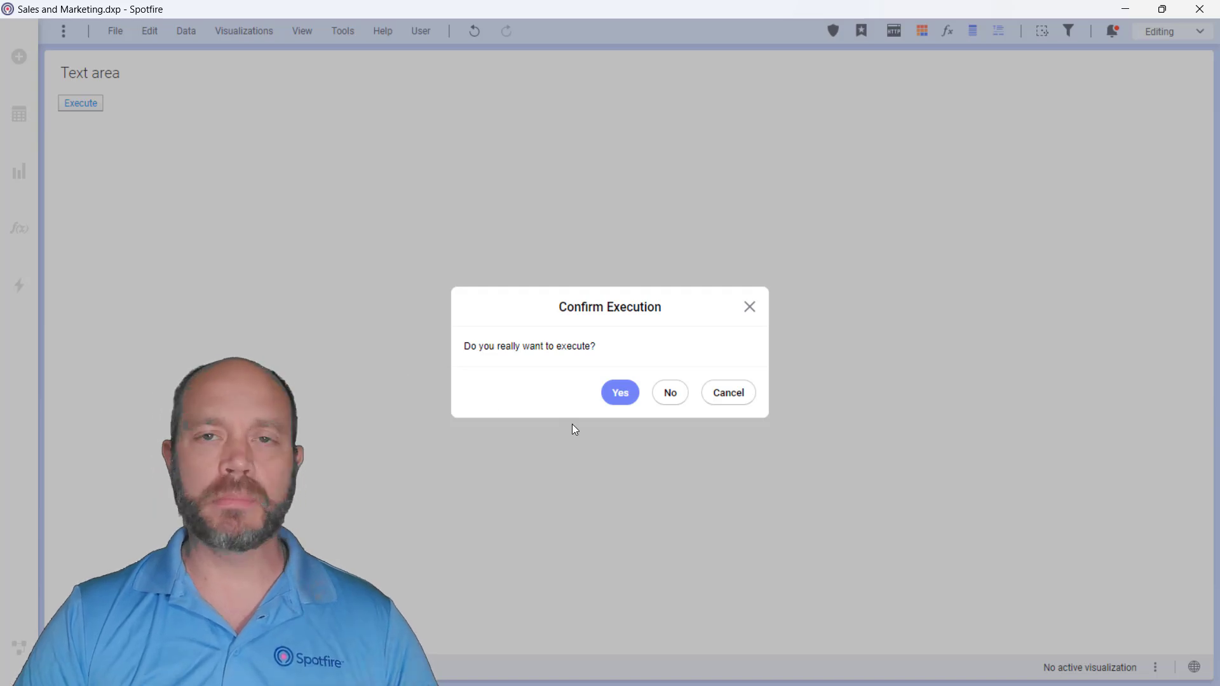
left_click(627, 398)
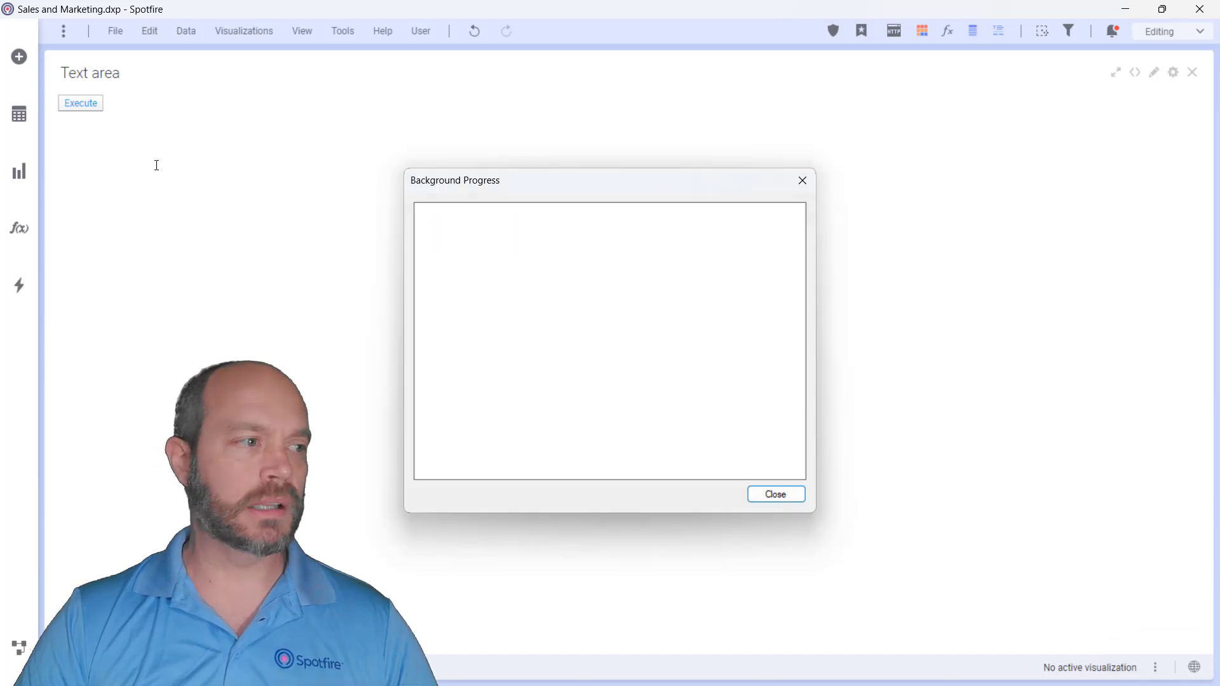
left_click(81, 105)
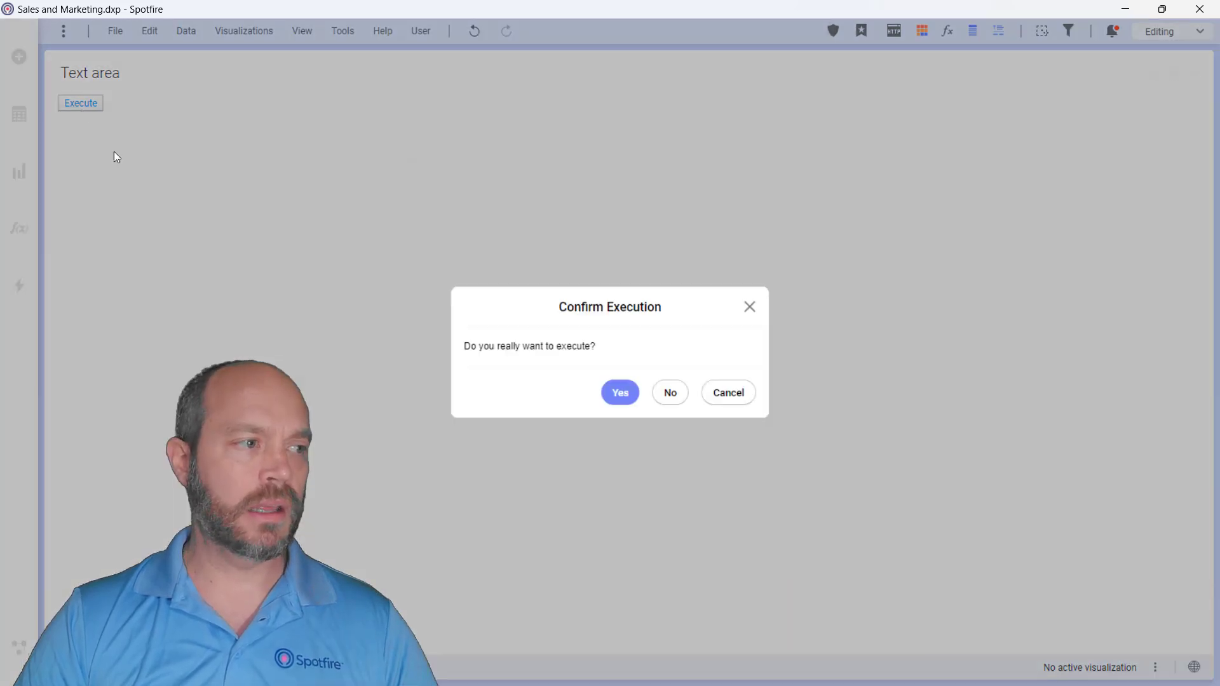
left_click(618, 394)
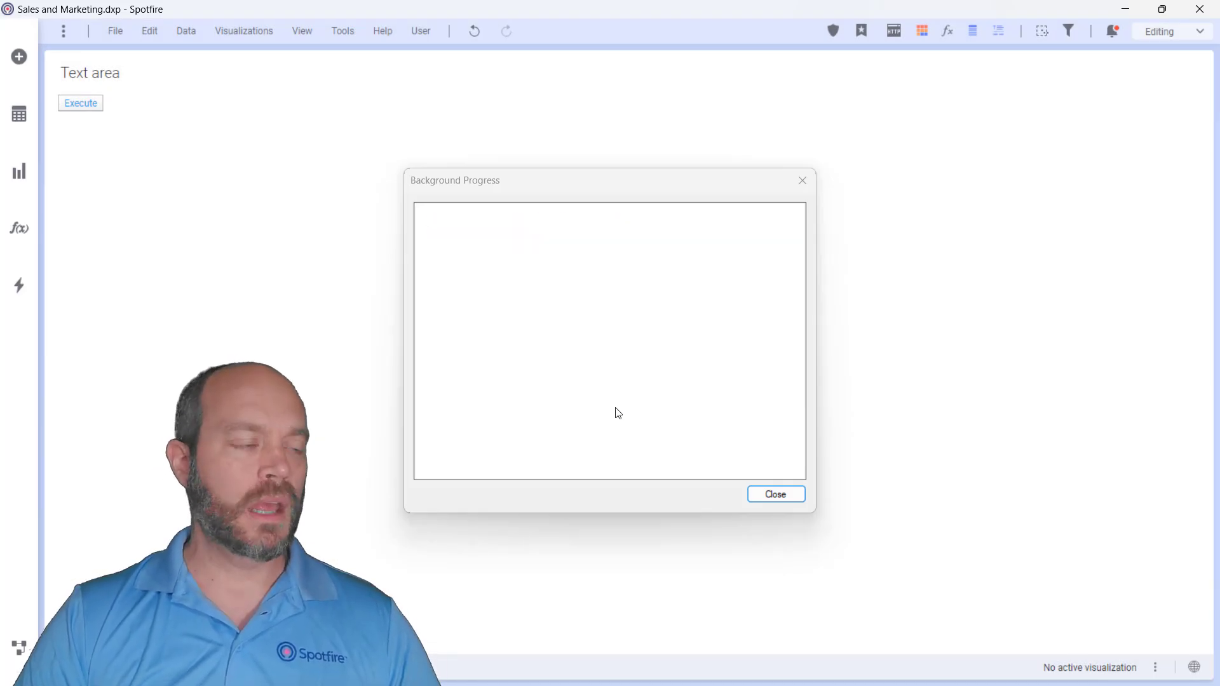
Step: Trigger Execute, answer No, and dismiss the 'No worries!' message
left_click(83, 105)
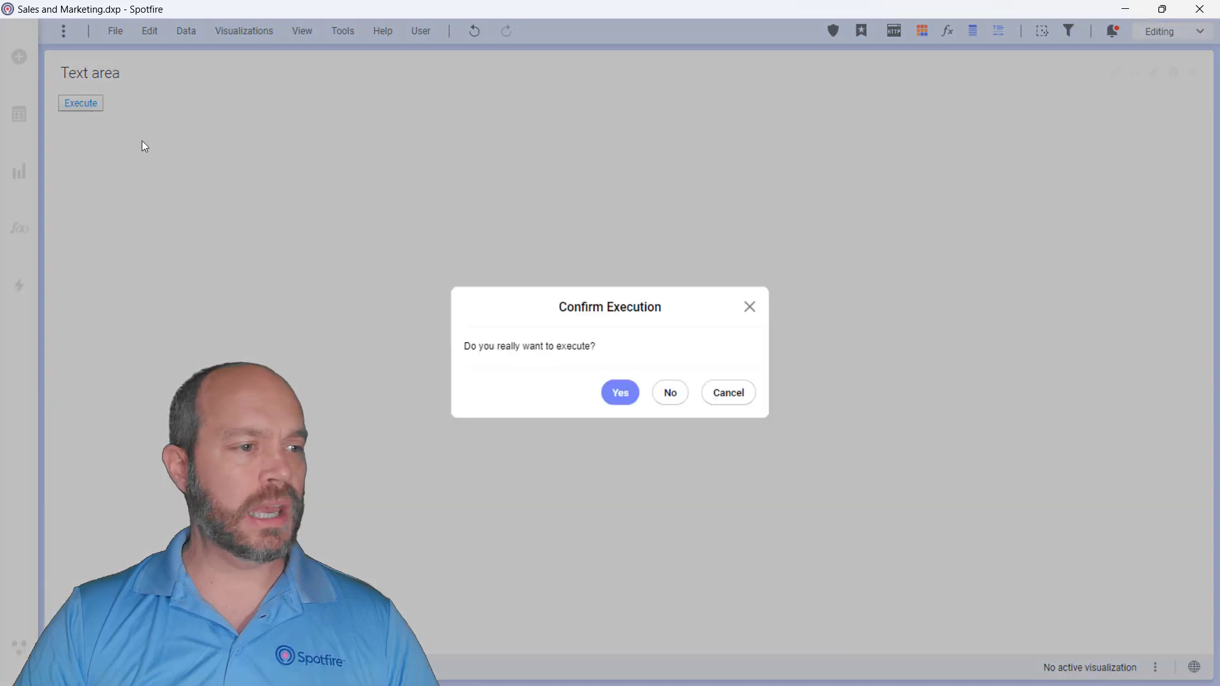
left_click(671, 393)
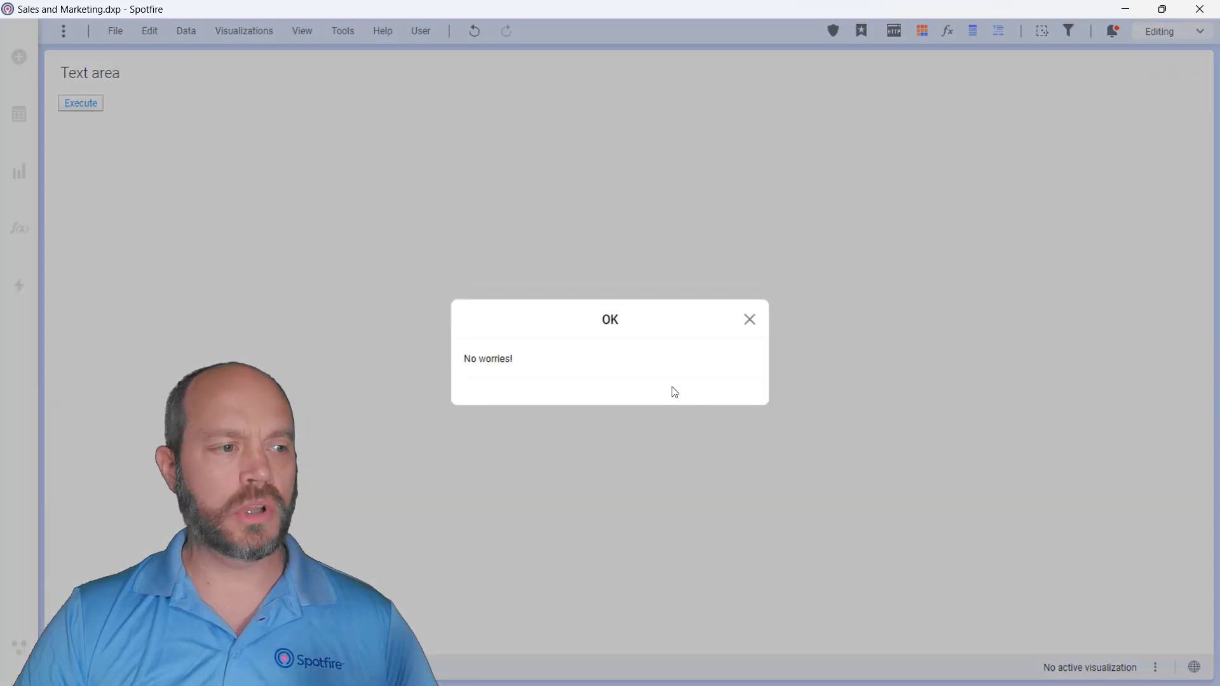
left_click(760, 322)
Step: Trigger Execute and answer Cancel, closing the Background Progress window
left_click(88, 101)
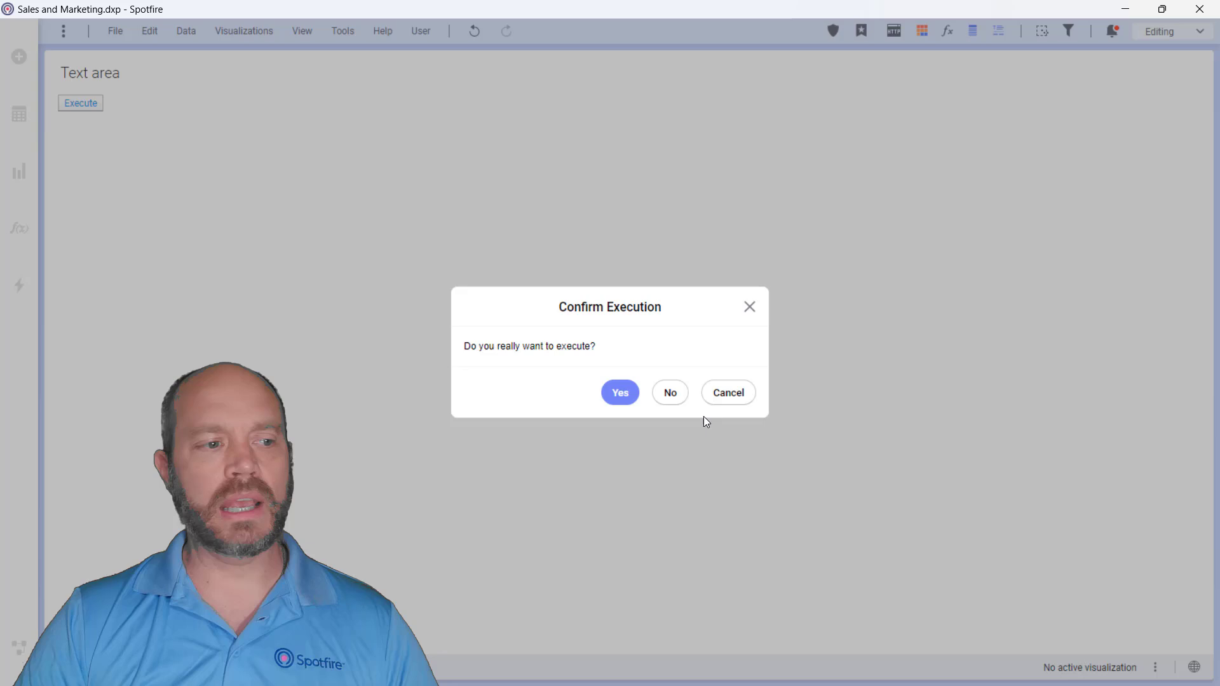
left_click(741, 395)
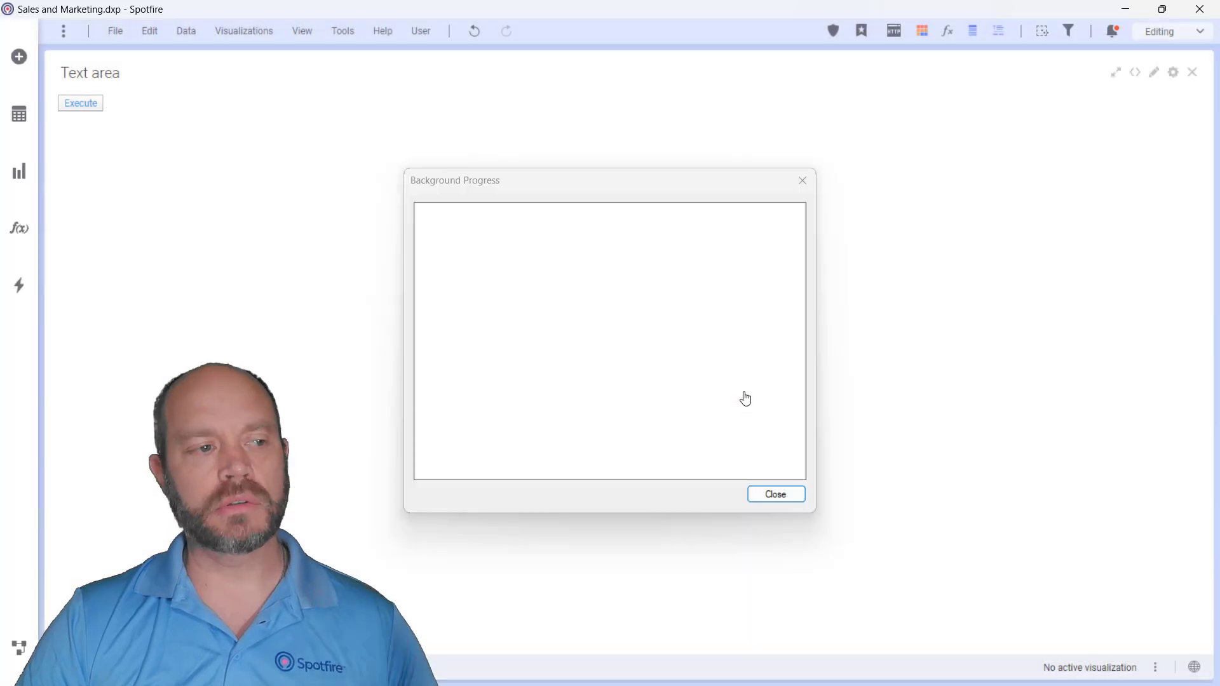
left_click(792, 495)
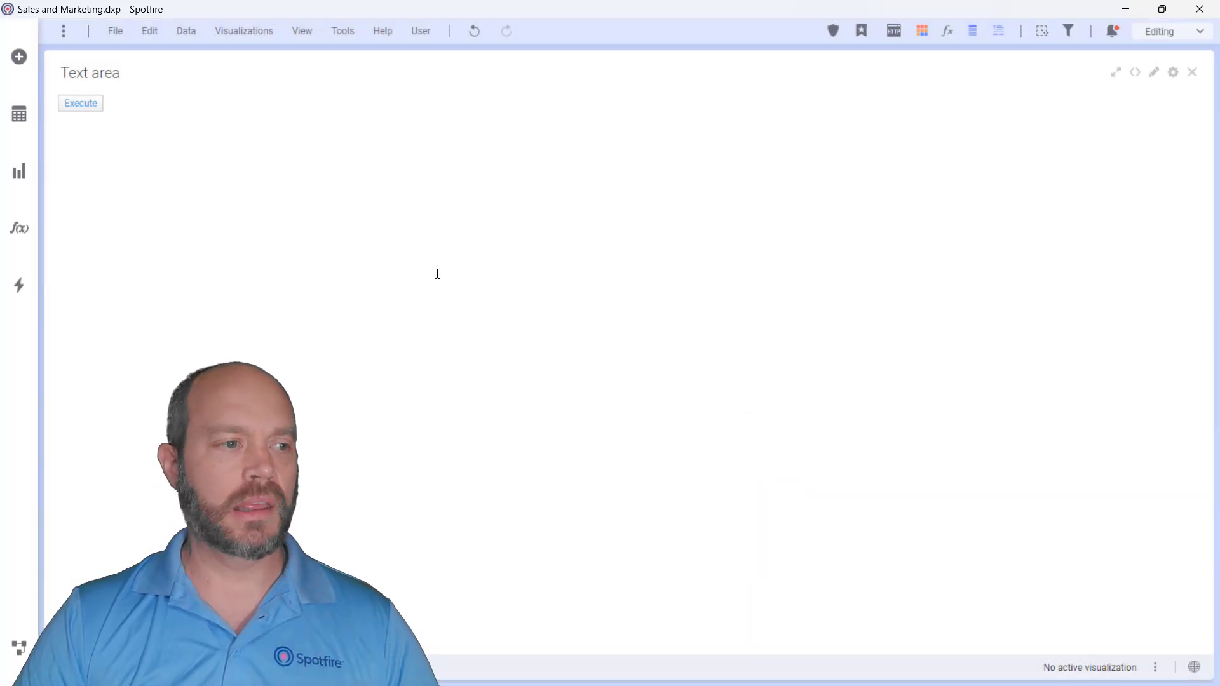
left_click(84, 104)
left_click(728, 395)
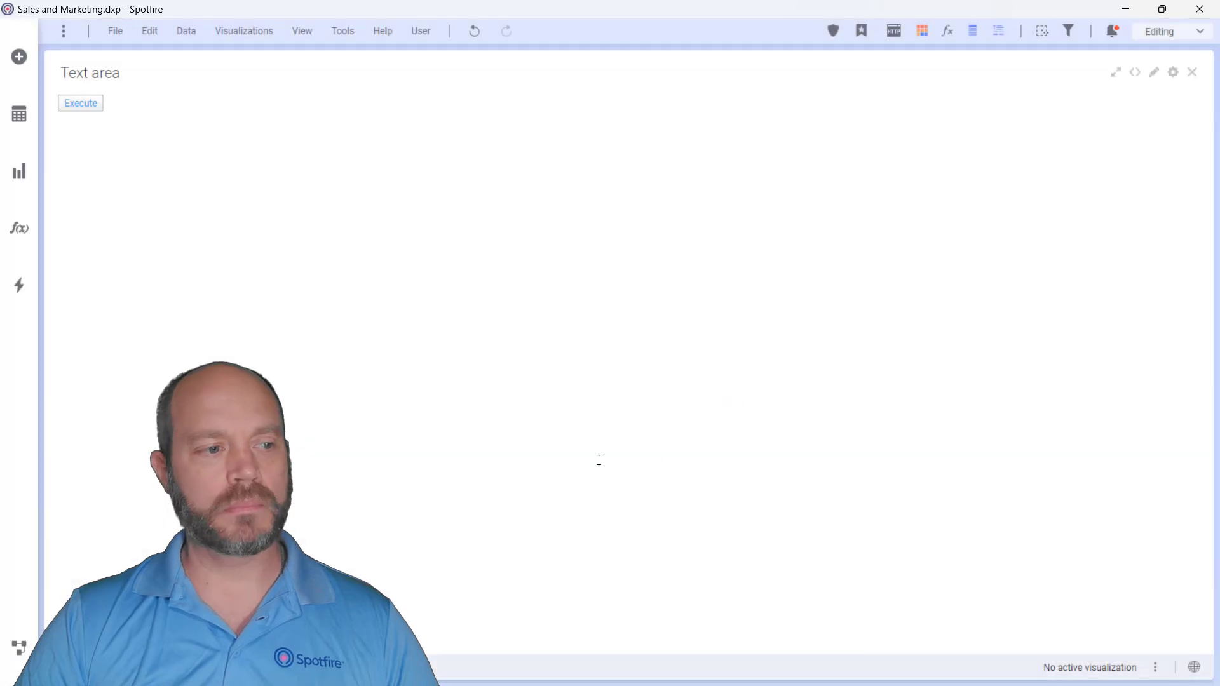
Step: Open the text area's HTML source and select 'fixed' in the actualExecute div's style
right_click(314, 234)
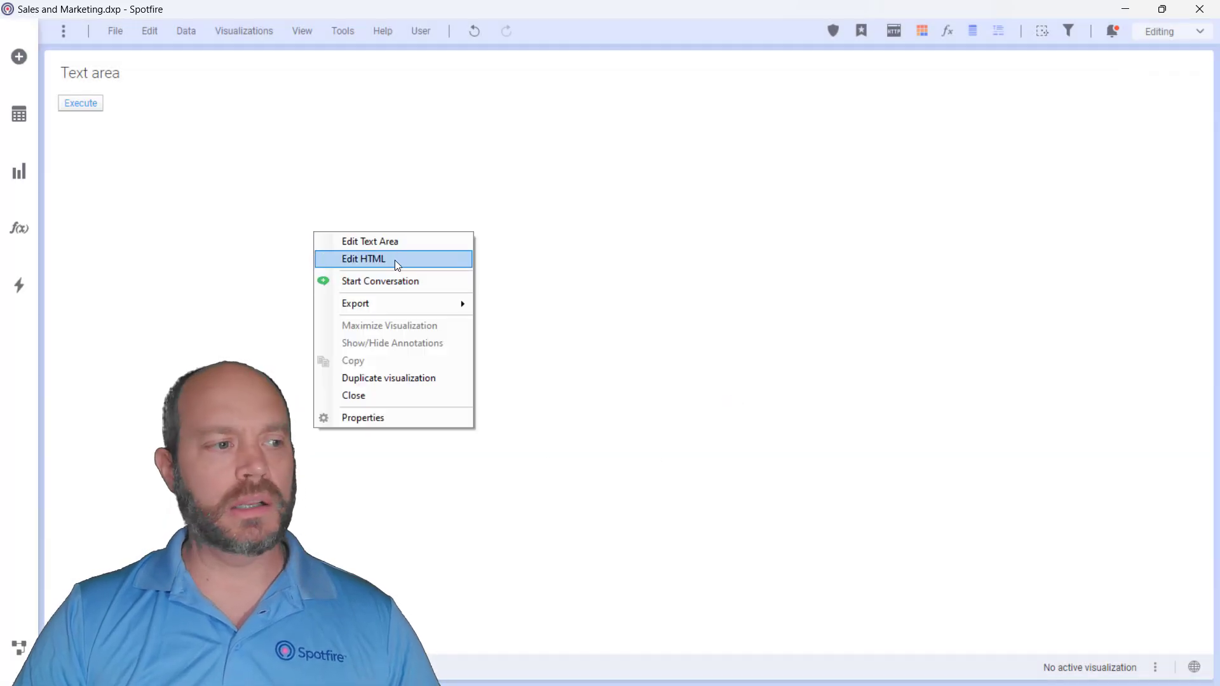
left_click(394, 260)
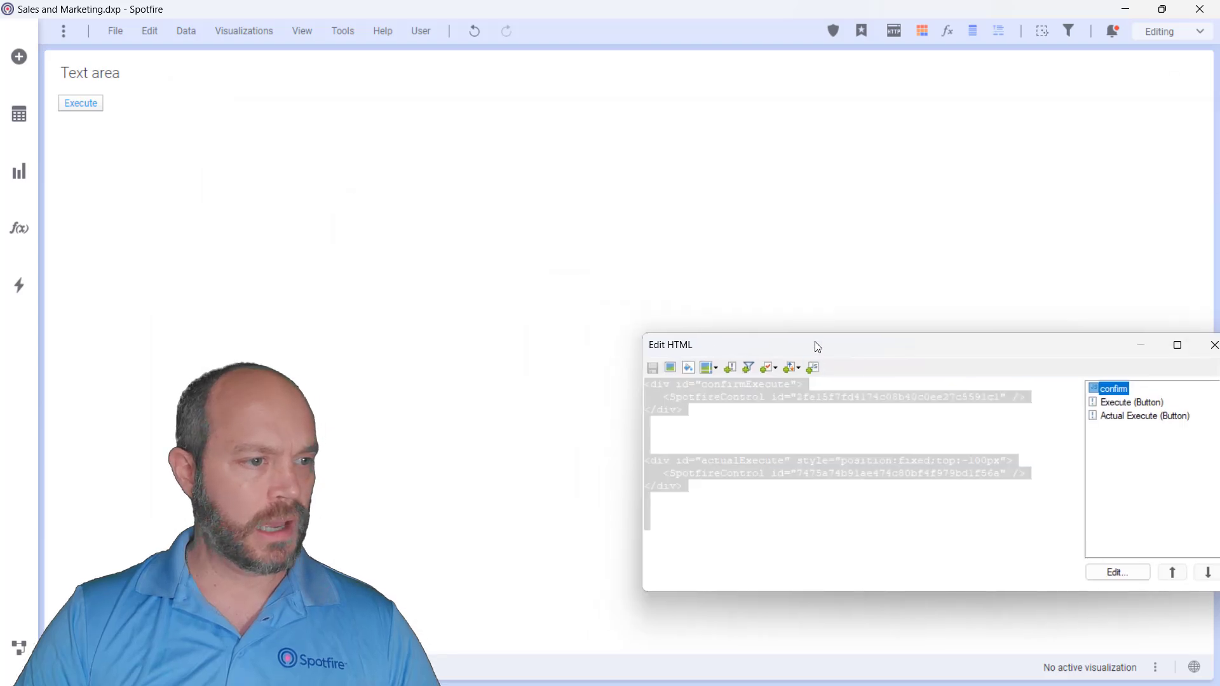
left_click(634, 392)
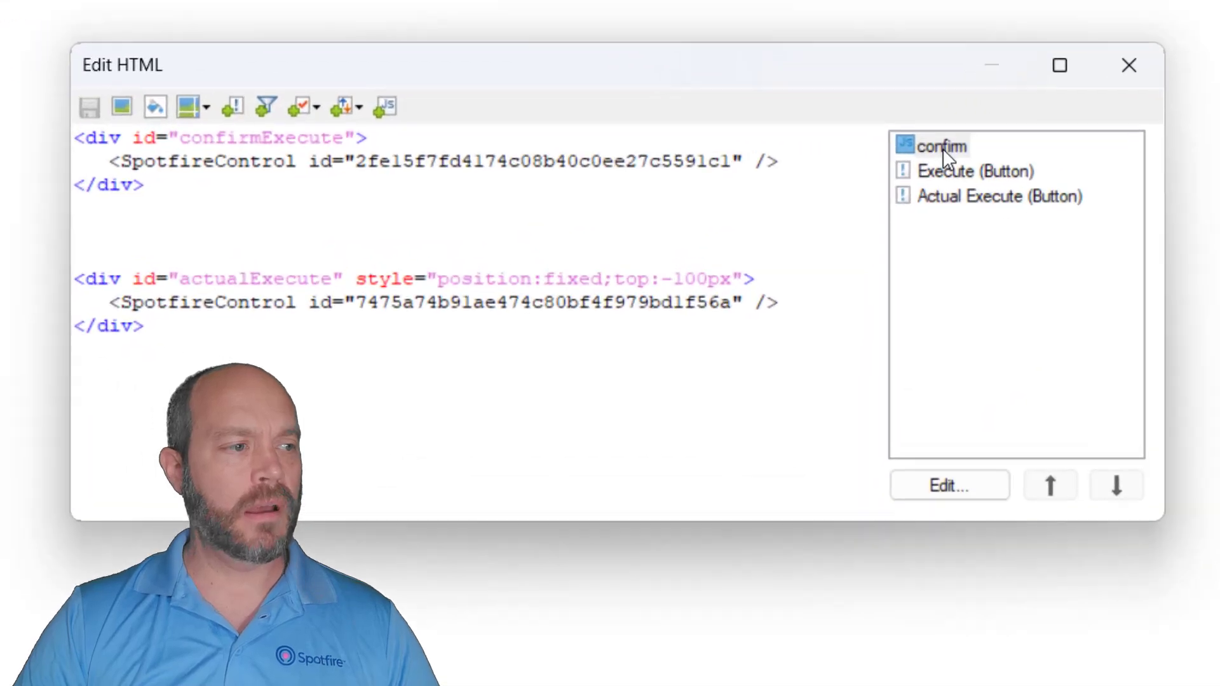
left_click(816, 261)
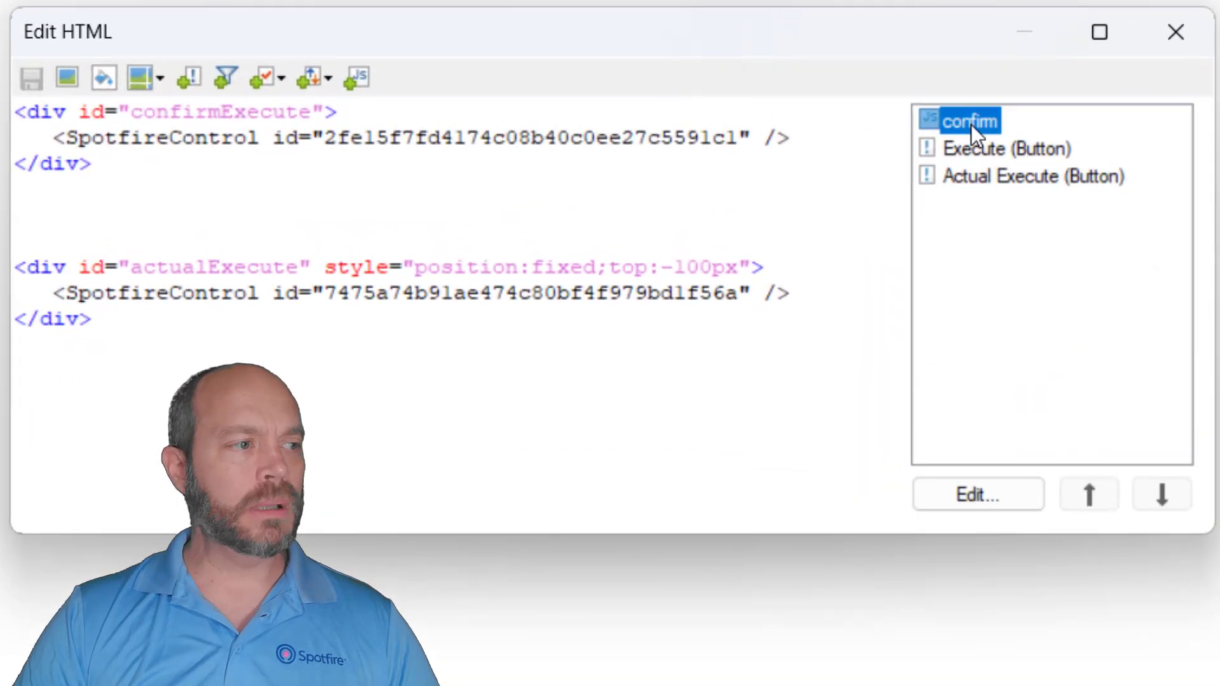
double_click(685, 137)
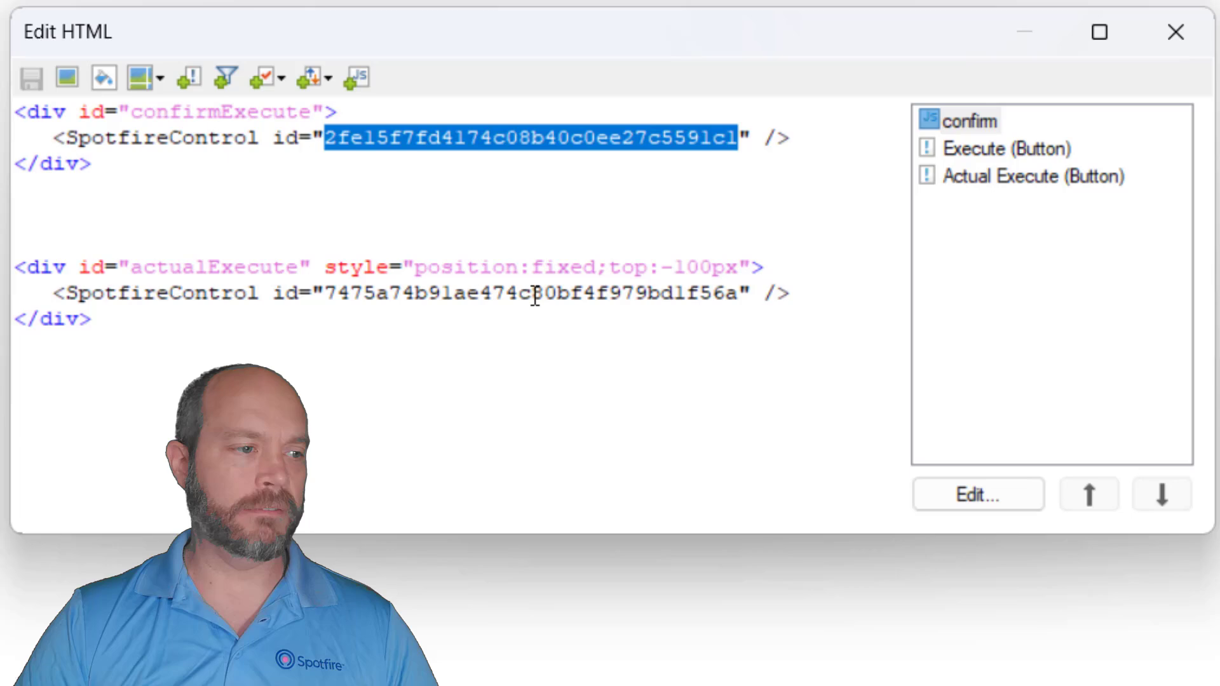
double_click(541, 267)
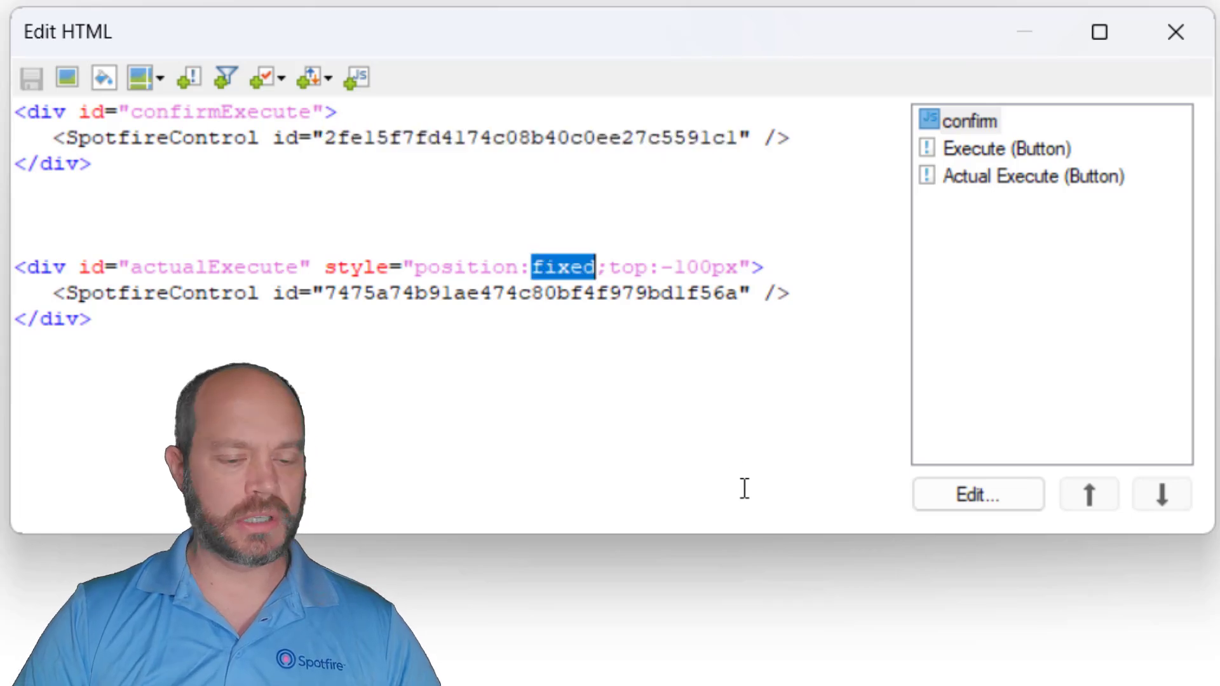
Step: Change the actualExecute style to 'none' and save, revealing the Actual Execute button
type("none")
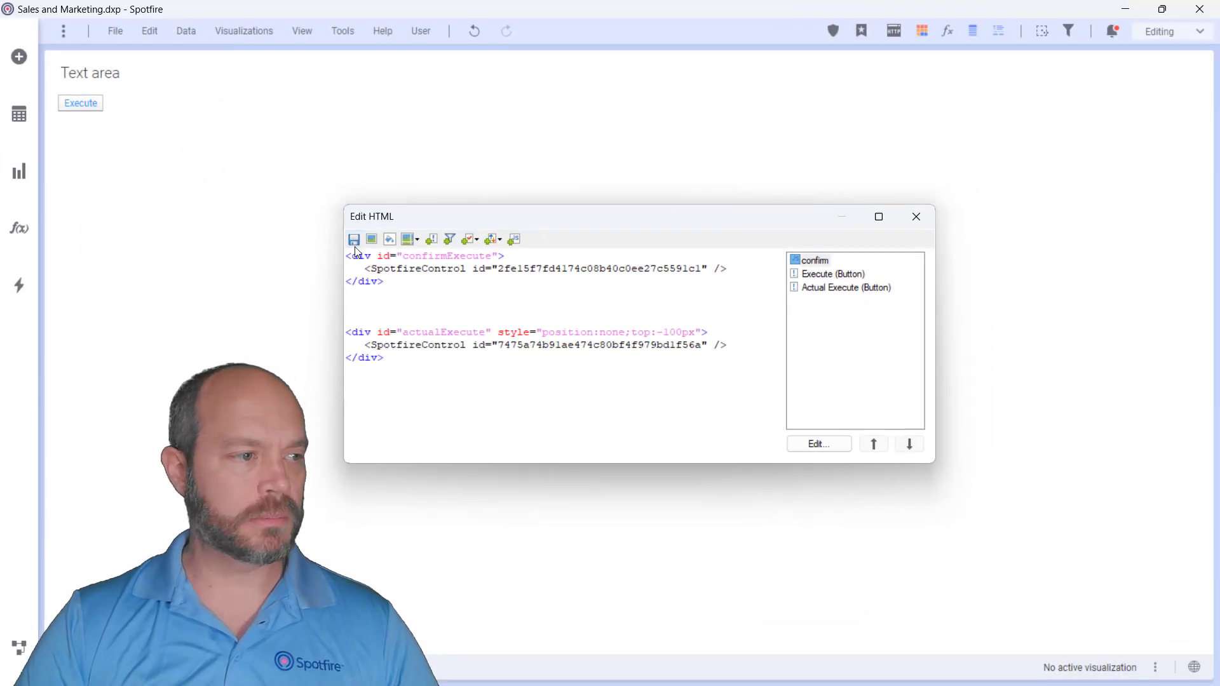
left_click(354, 243)
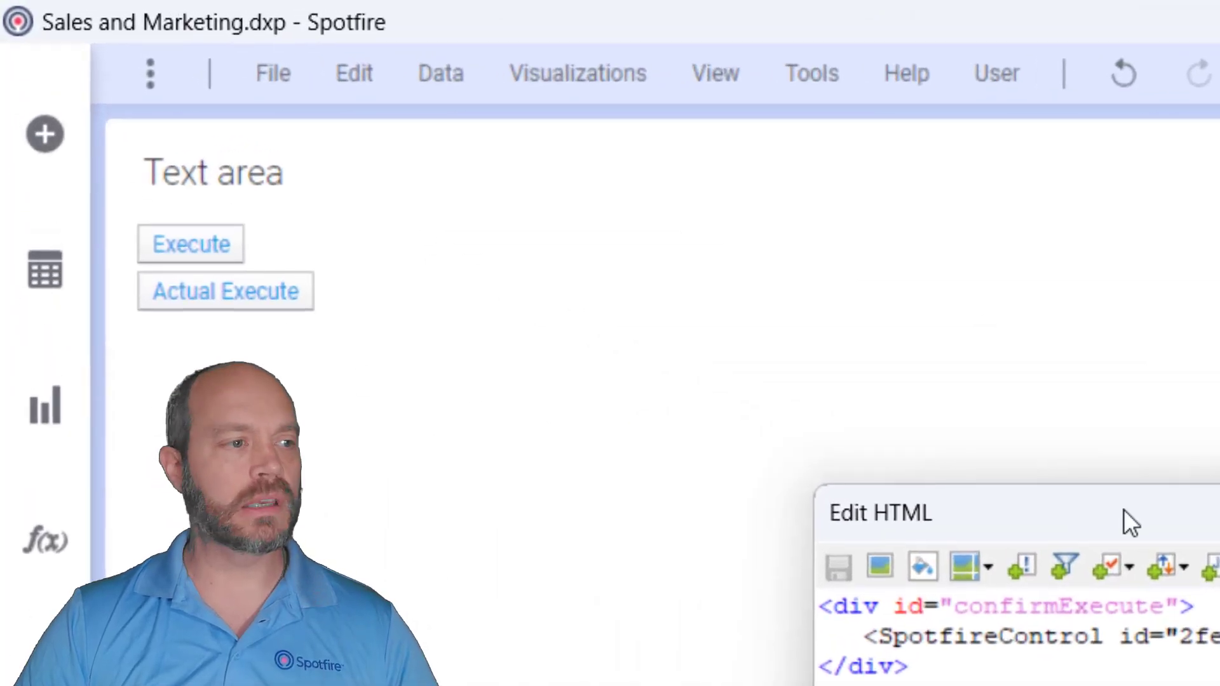
left_click_drag(1124, 510, 1219, 491)
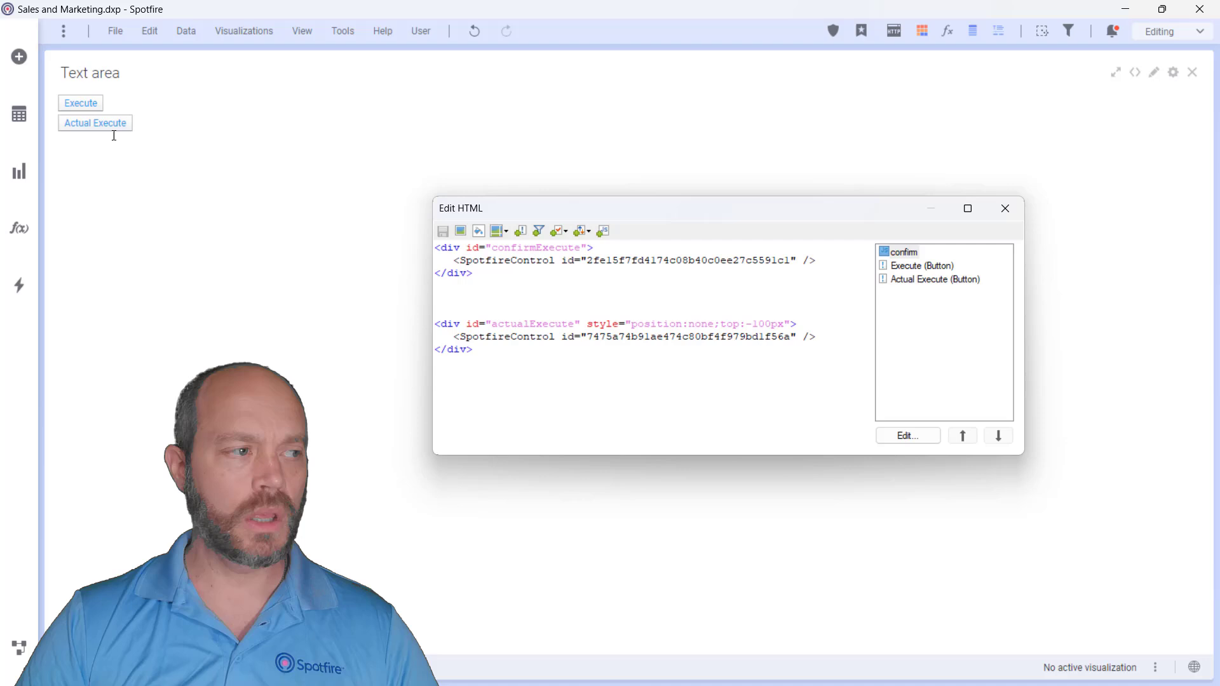
left_click_drag(706, 216, 630, 248)
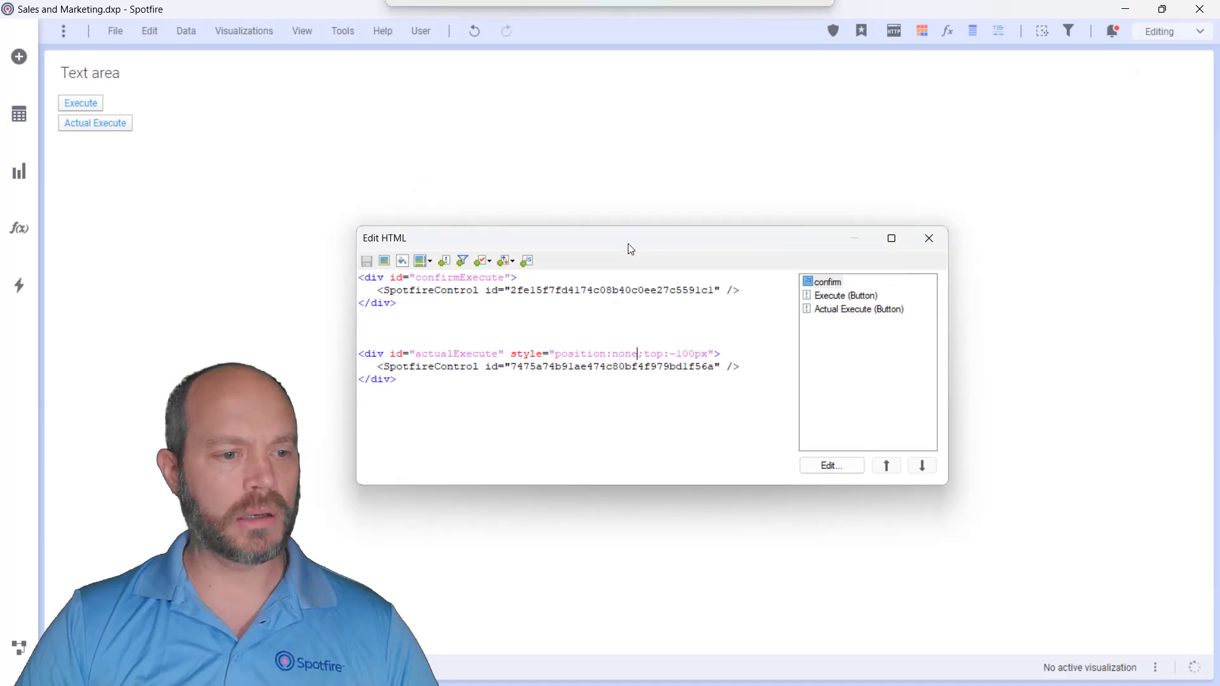
Step: Run the sleep data function from Actual Execute and close the progress window
left_click(1195, 667)
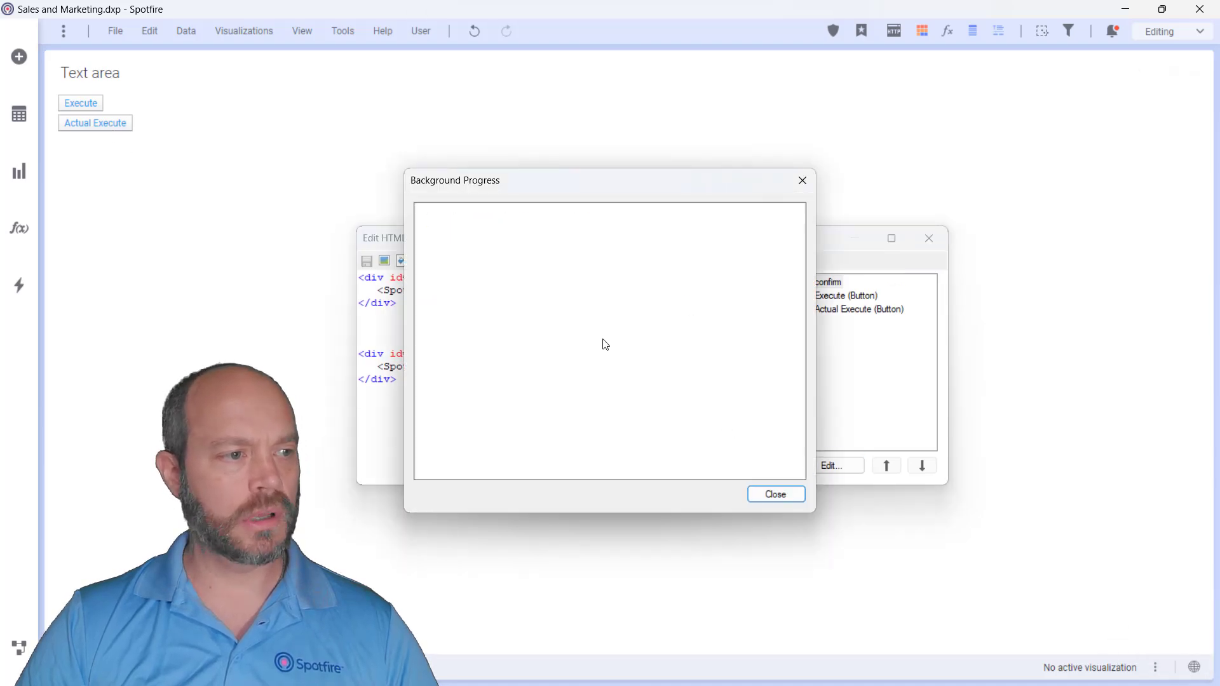
left_click(98, 127)
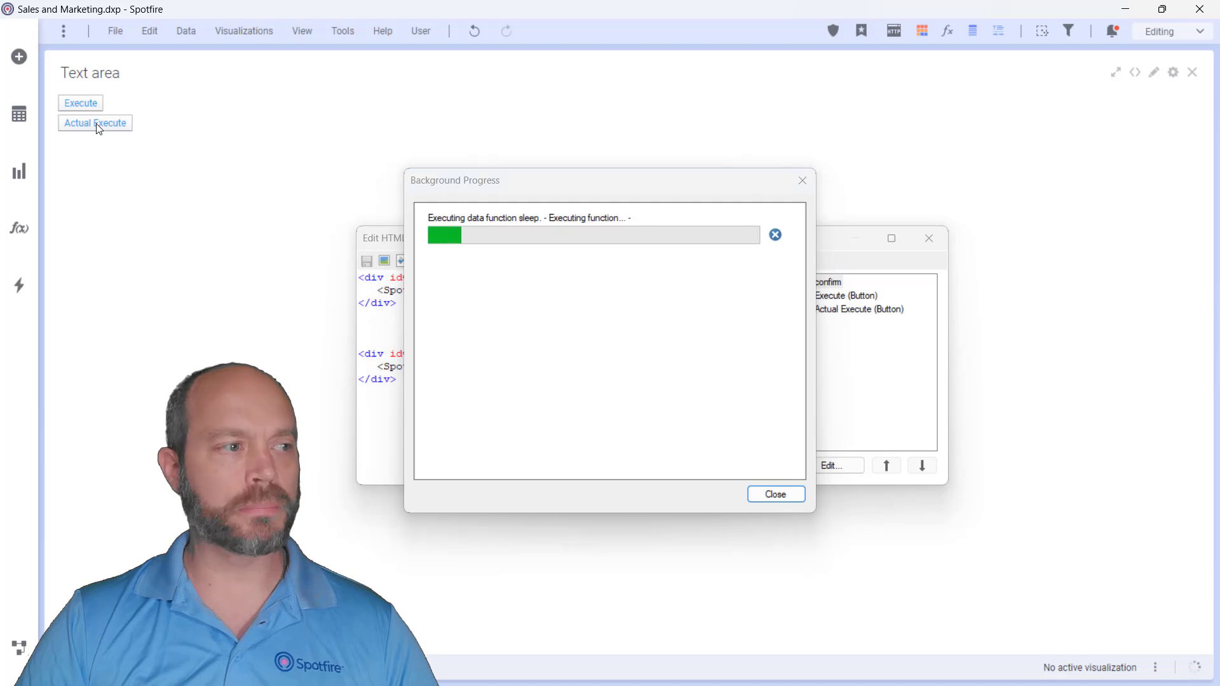
left_click(790, 495)
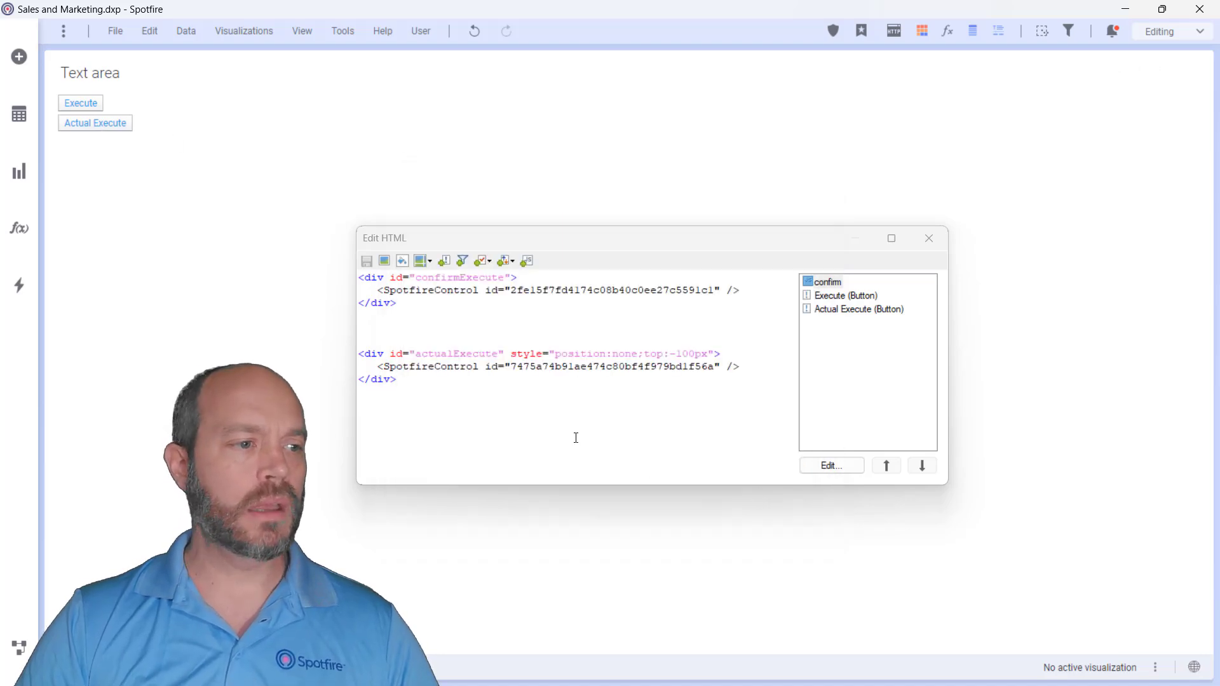
Step: Switch the Actual Execute button's action to the 'filter panel' script
double_click(850, 311)
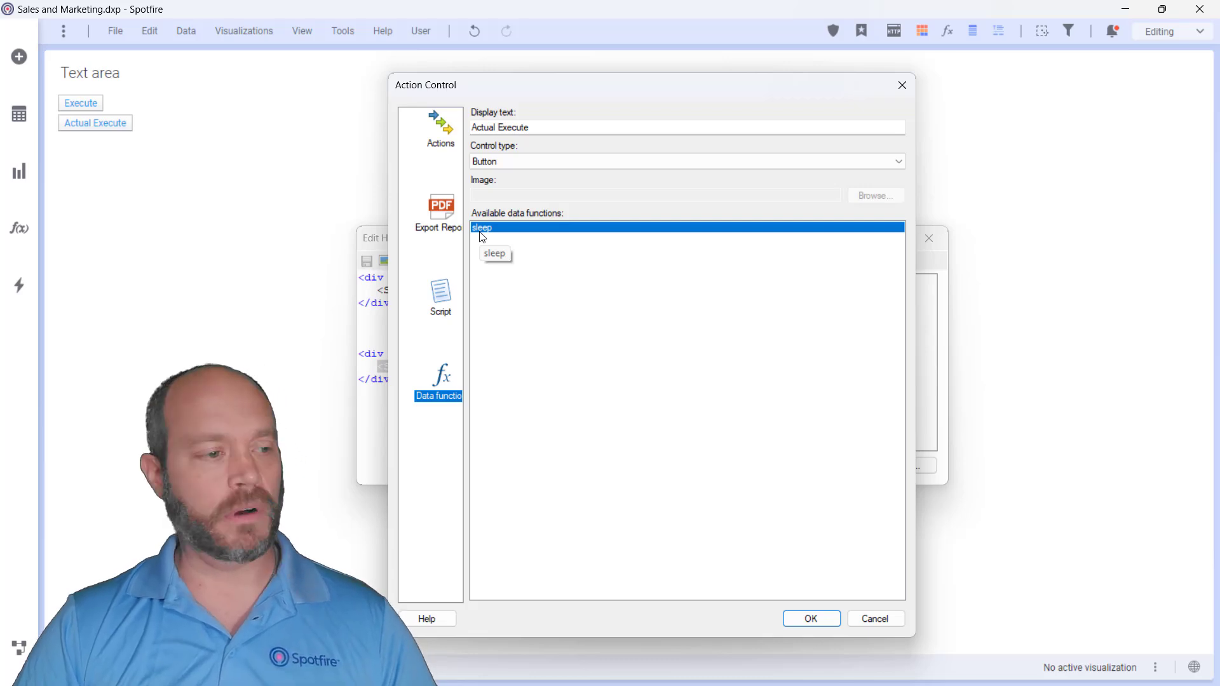
left_click(443, 305)
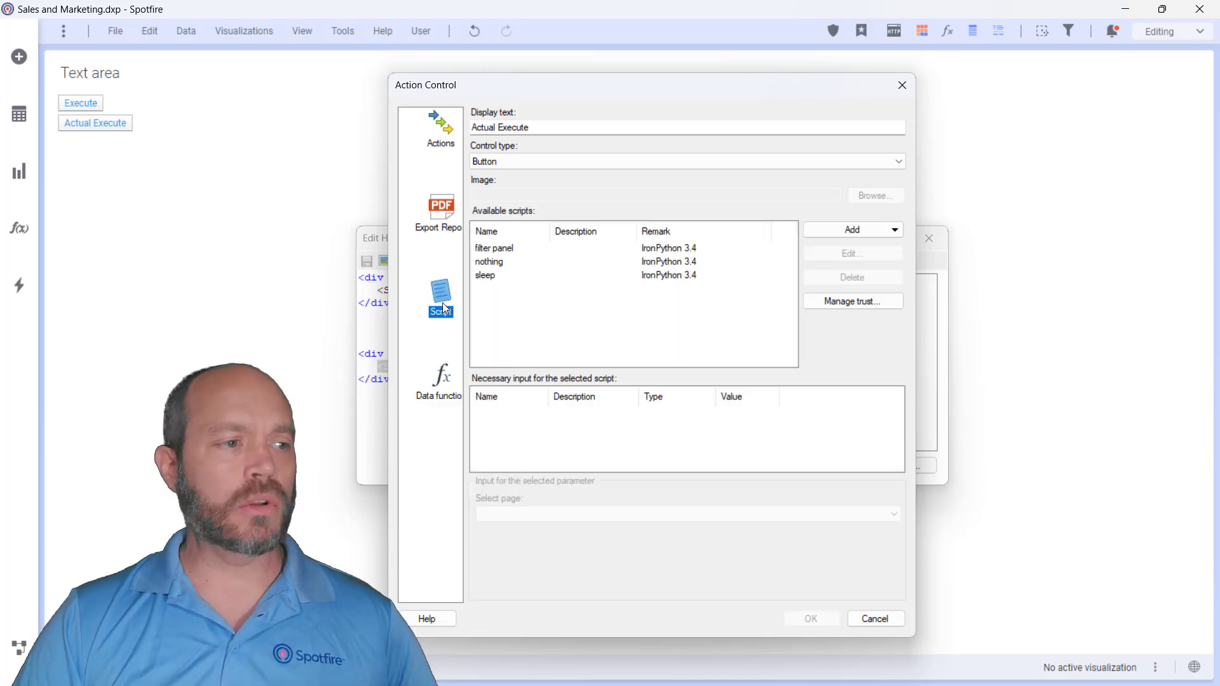
left_click(496, 249)
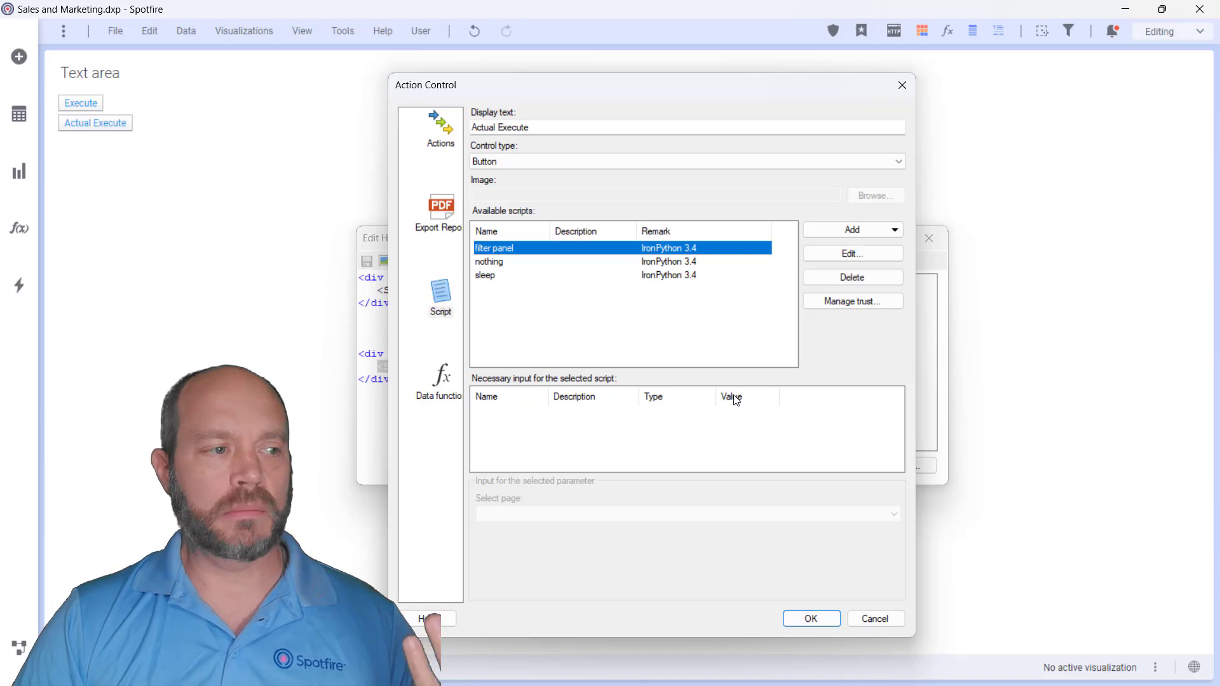
left_click(812, 619)
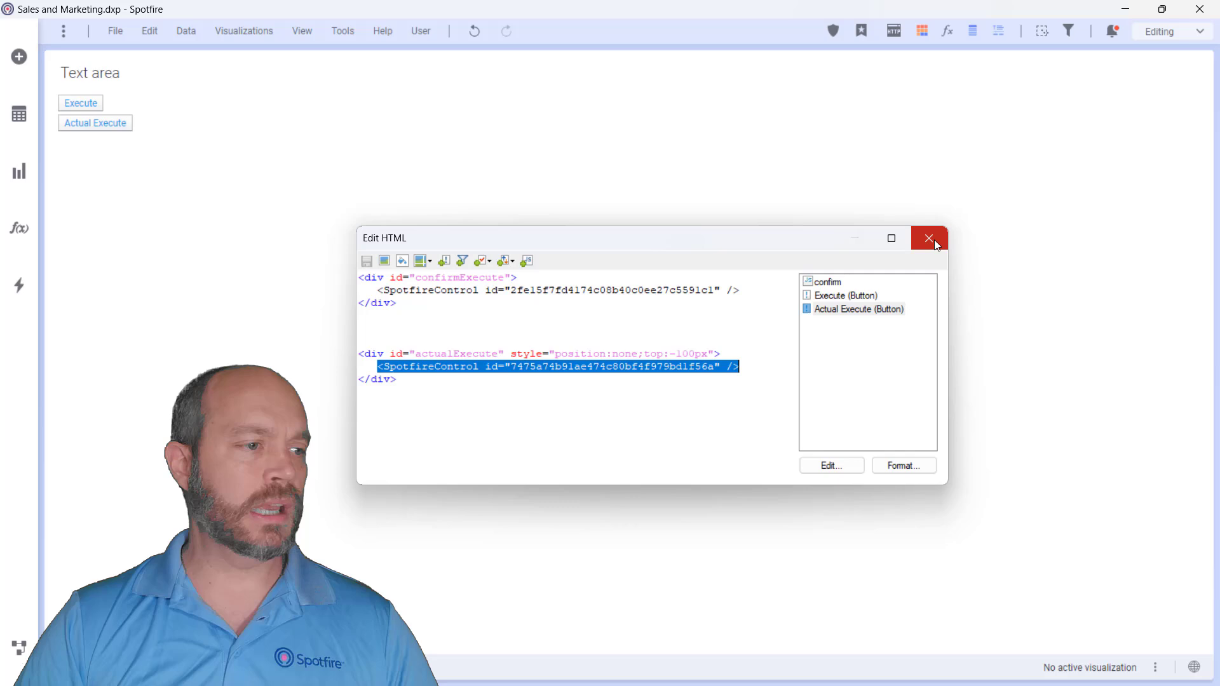
Step: Test Actual Execute repeatedly, toggling the Filters panel off and back on
left_click(116, 122)
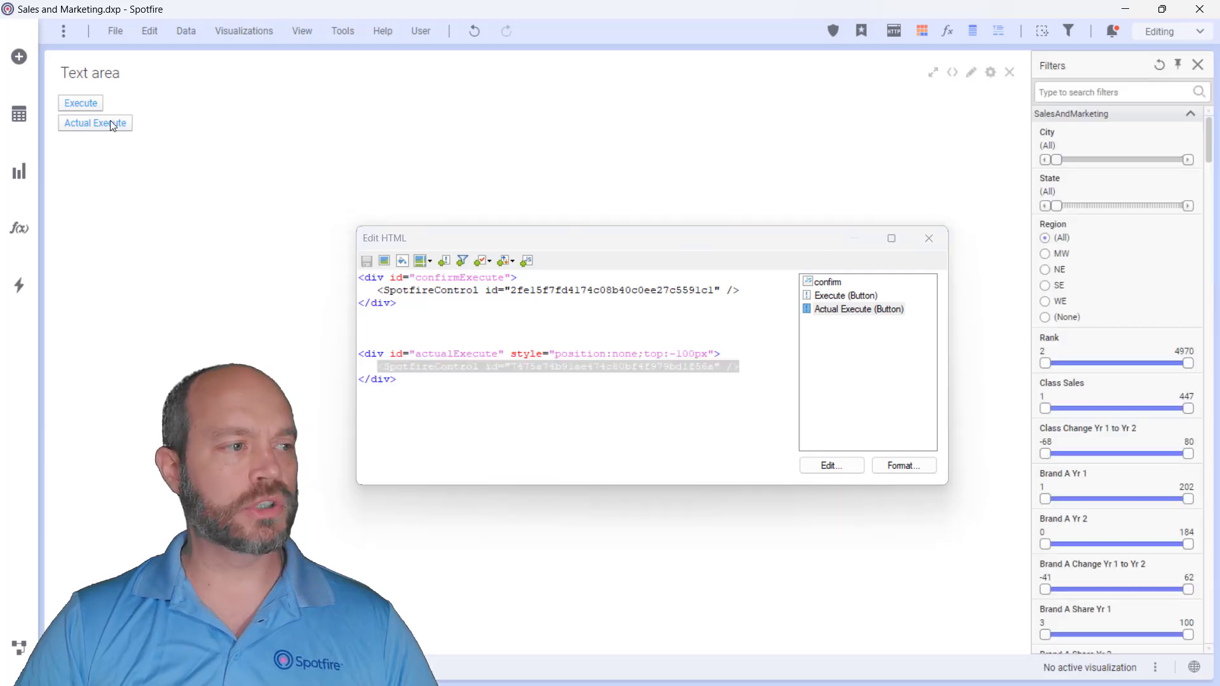
left_click(111, 122)
left_click(118, 125)
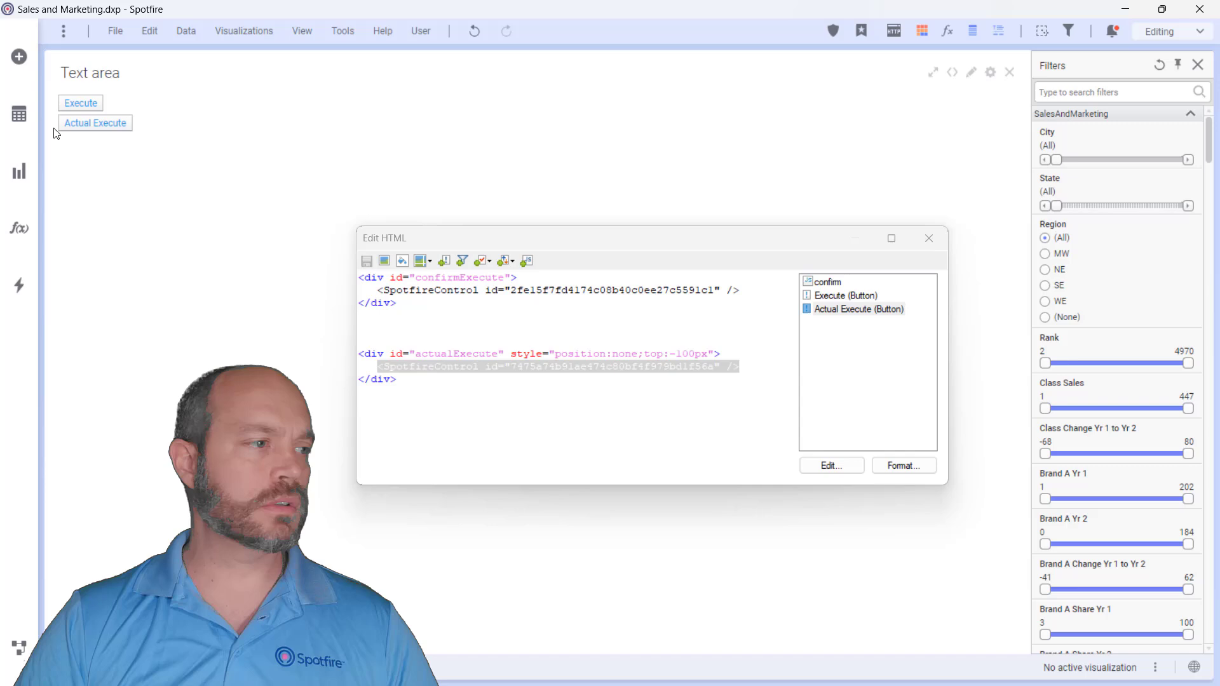
Step: Trigger Execute and answer Yes so the filter panel script runs
left_click(82, 105)
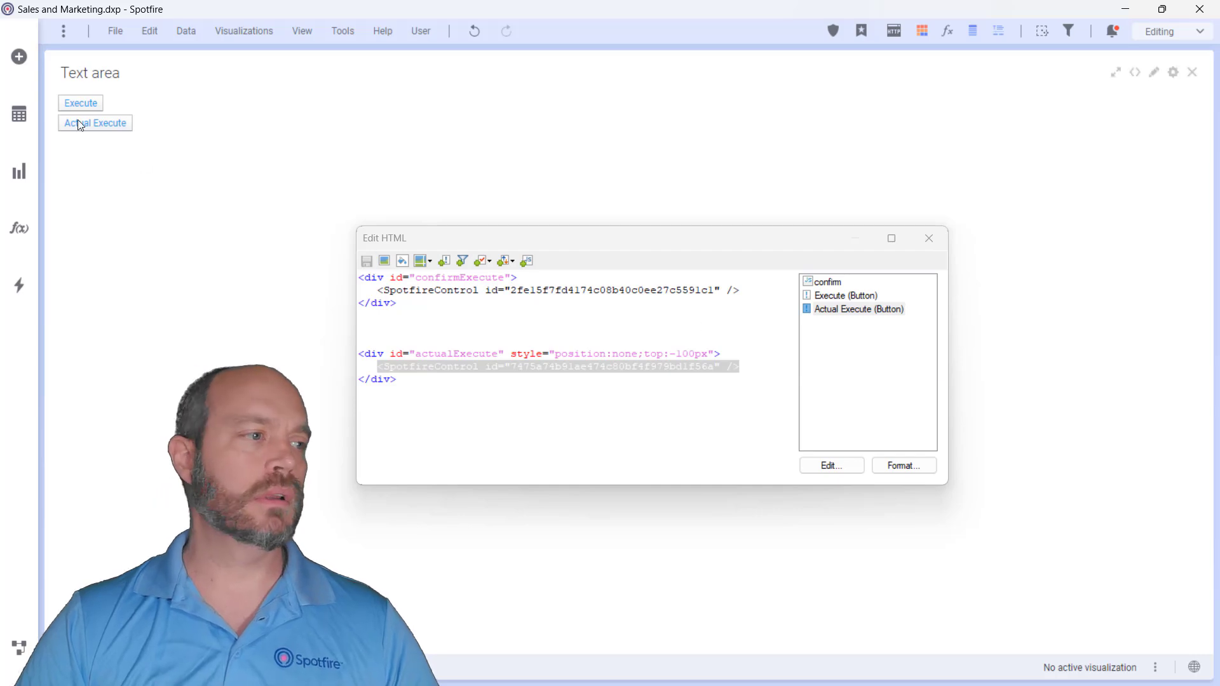
left_click(83, 102)
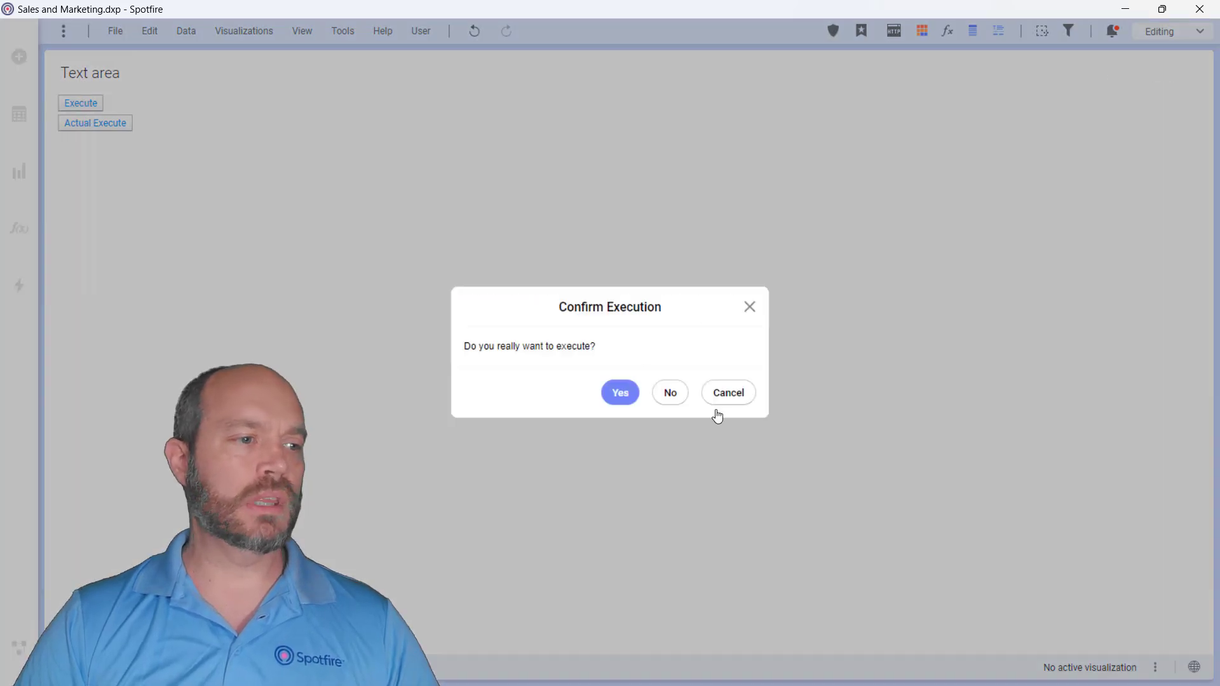
left_click(621, 390)
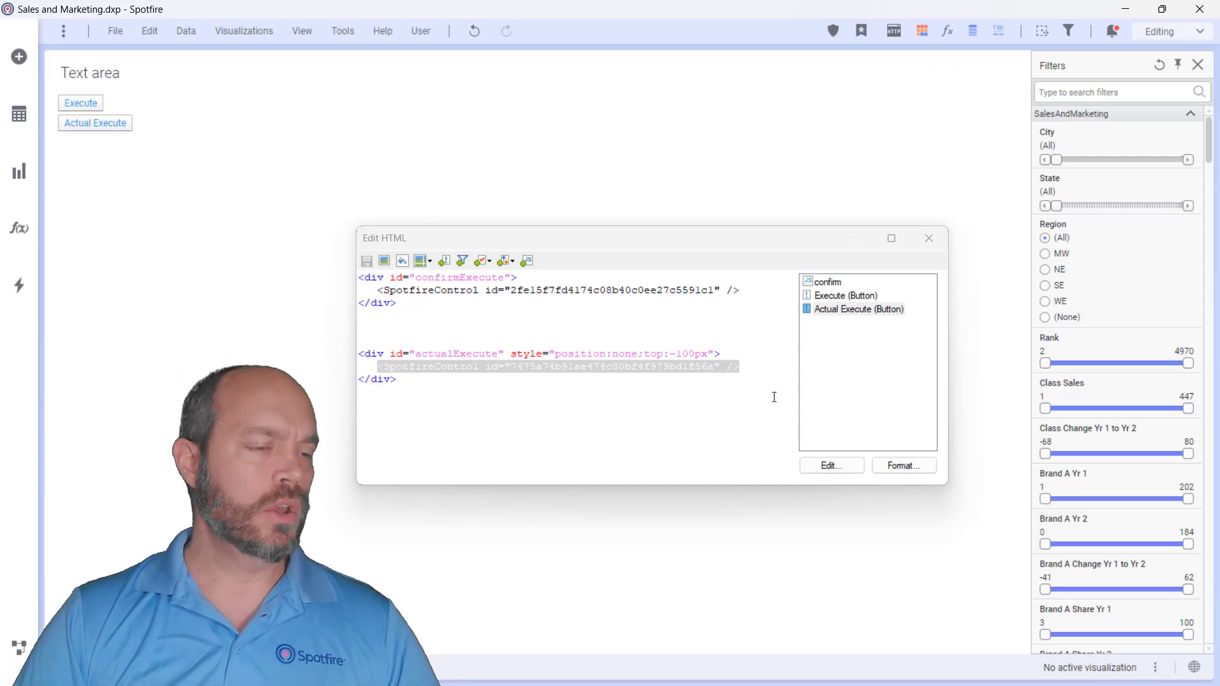
Step: Restore the actualExecute style from 'none' to 'fixed', save, and close Edit HTML
left_click(657, 381)
double_click(630, 354)
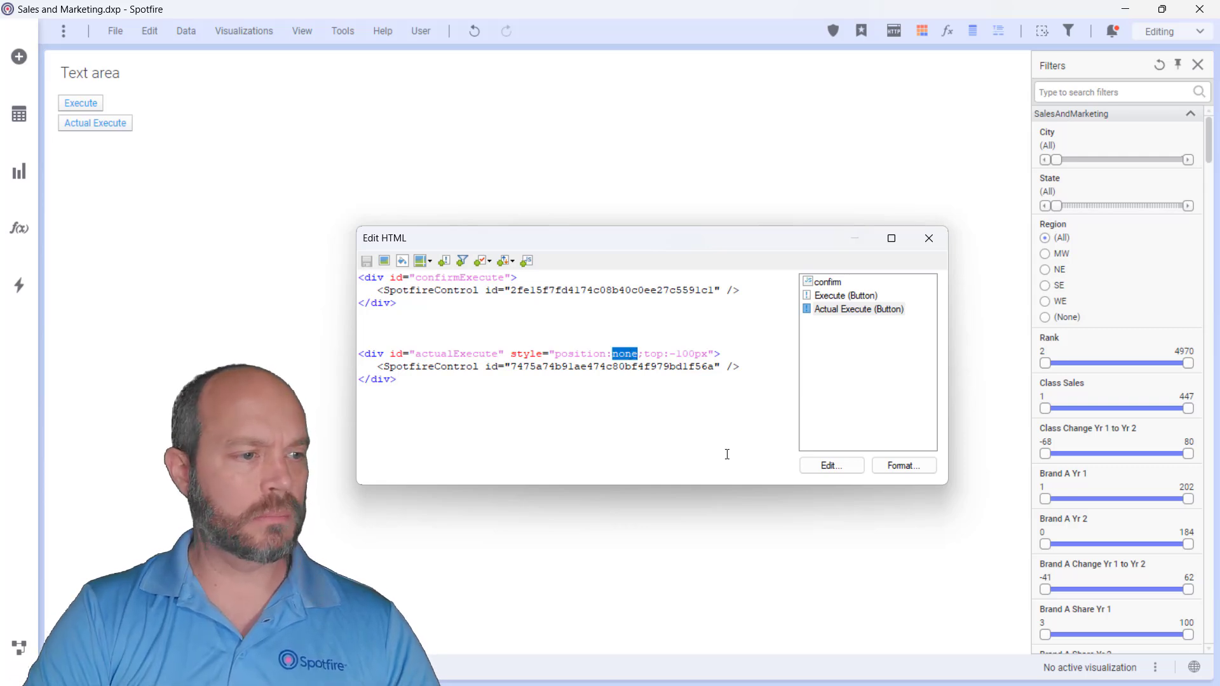
type("fixed")
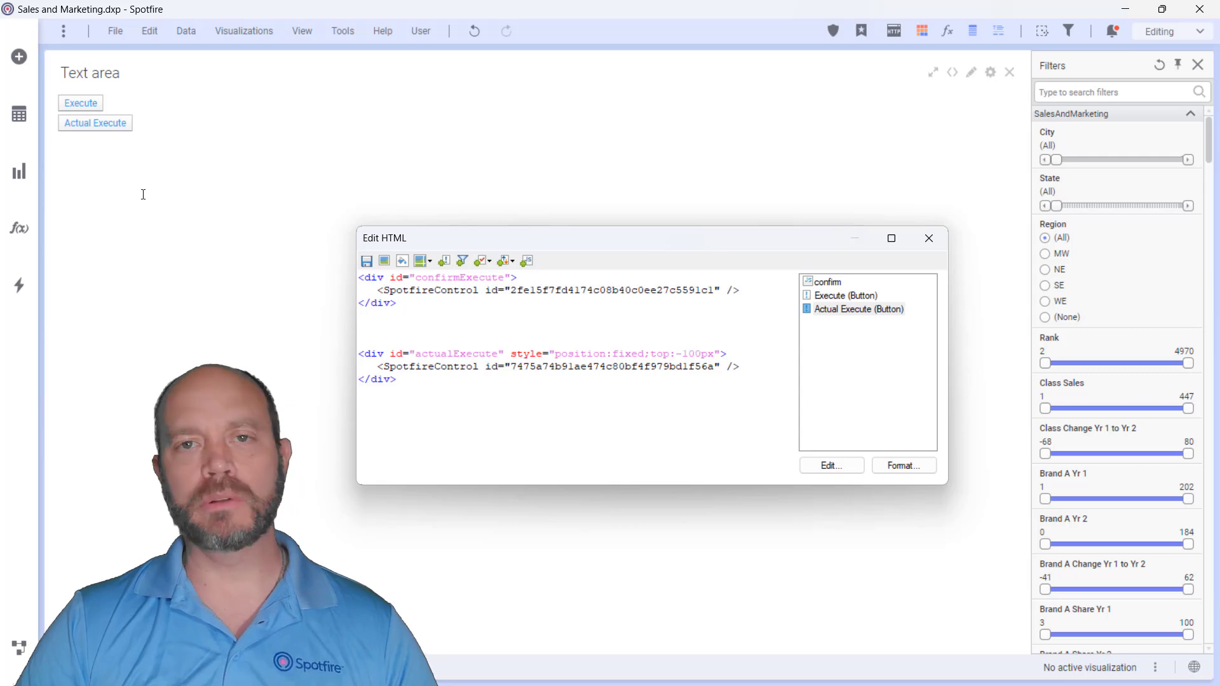
left_click(367, 261)
left_click(929, 238)
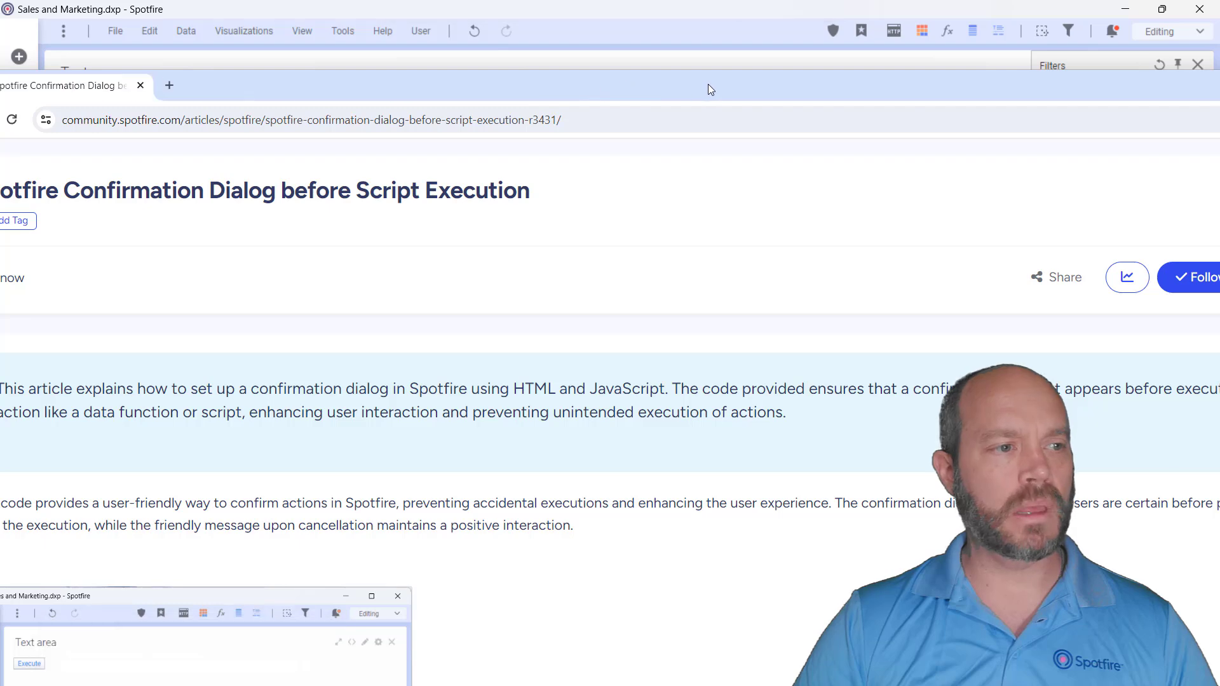
Step: Maximize the article and scroll to the okClick and noClick explanation
double_click(708, 89)
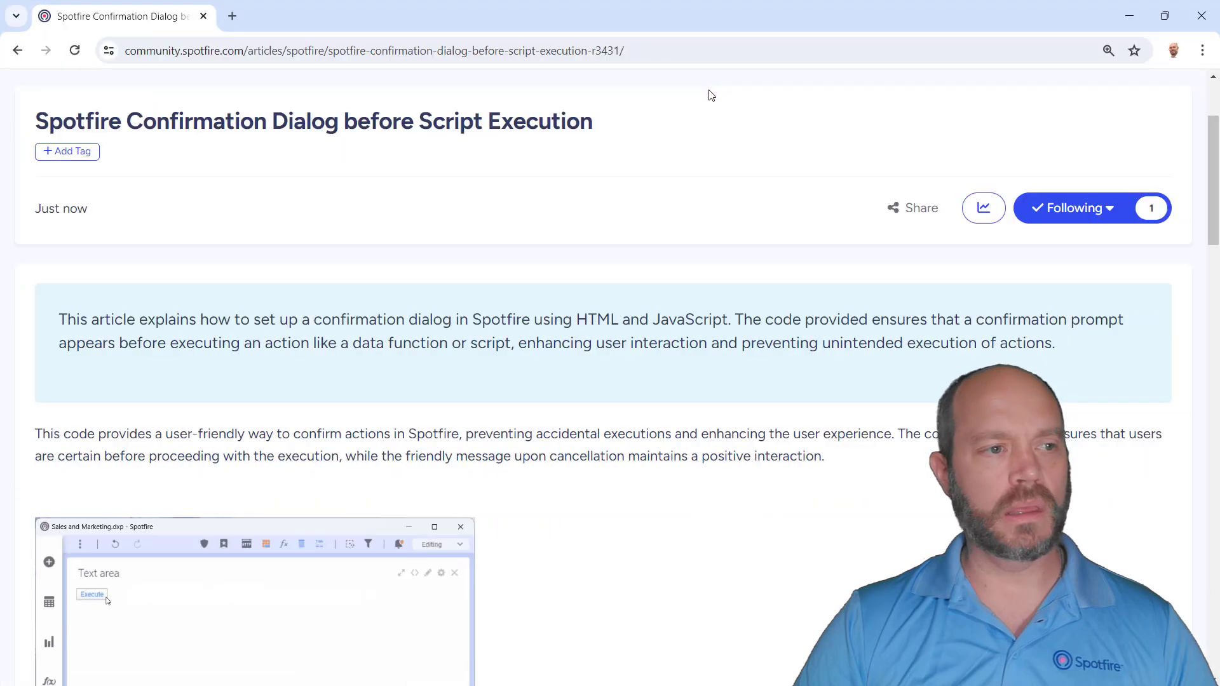
scroll(697, 380, "down", 3)
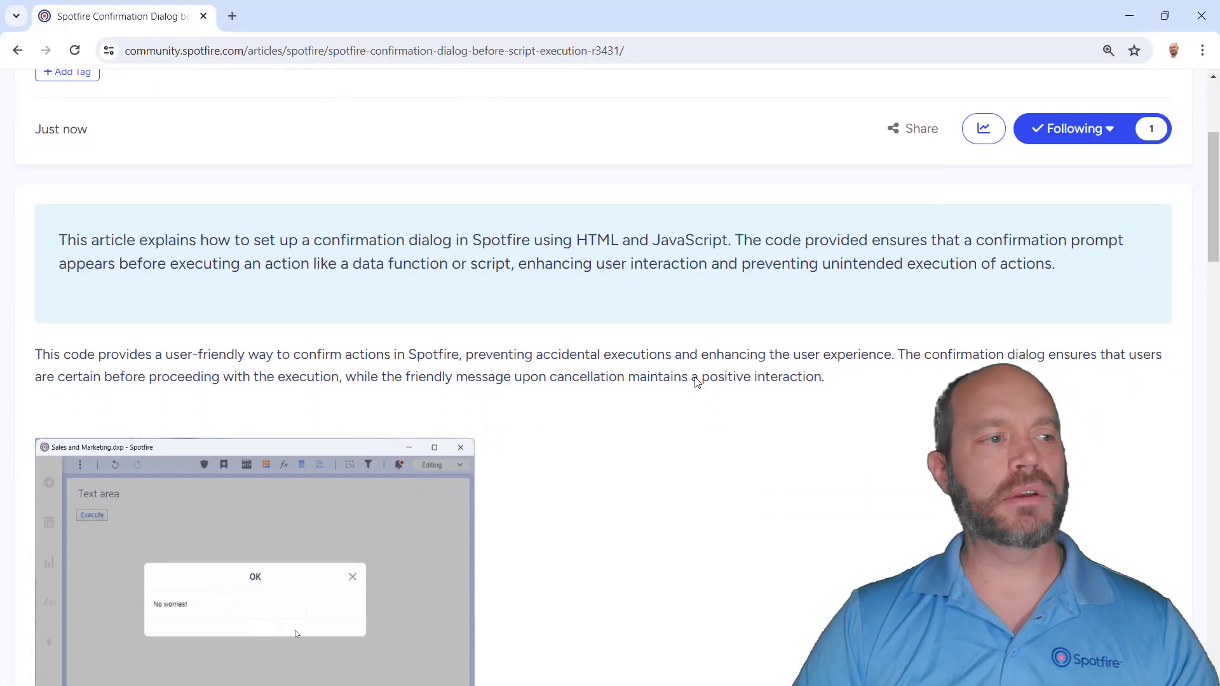
scroll(696, 378, "down", 7)
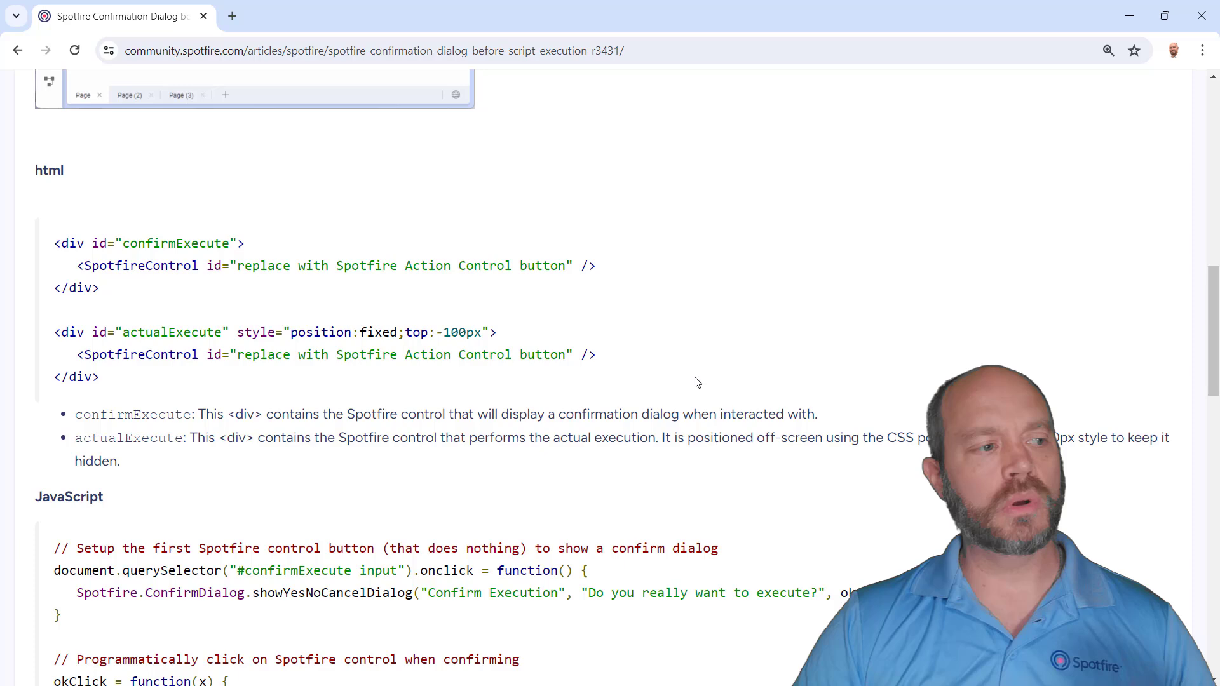
scroll(698, 382, "down", 1)
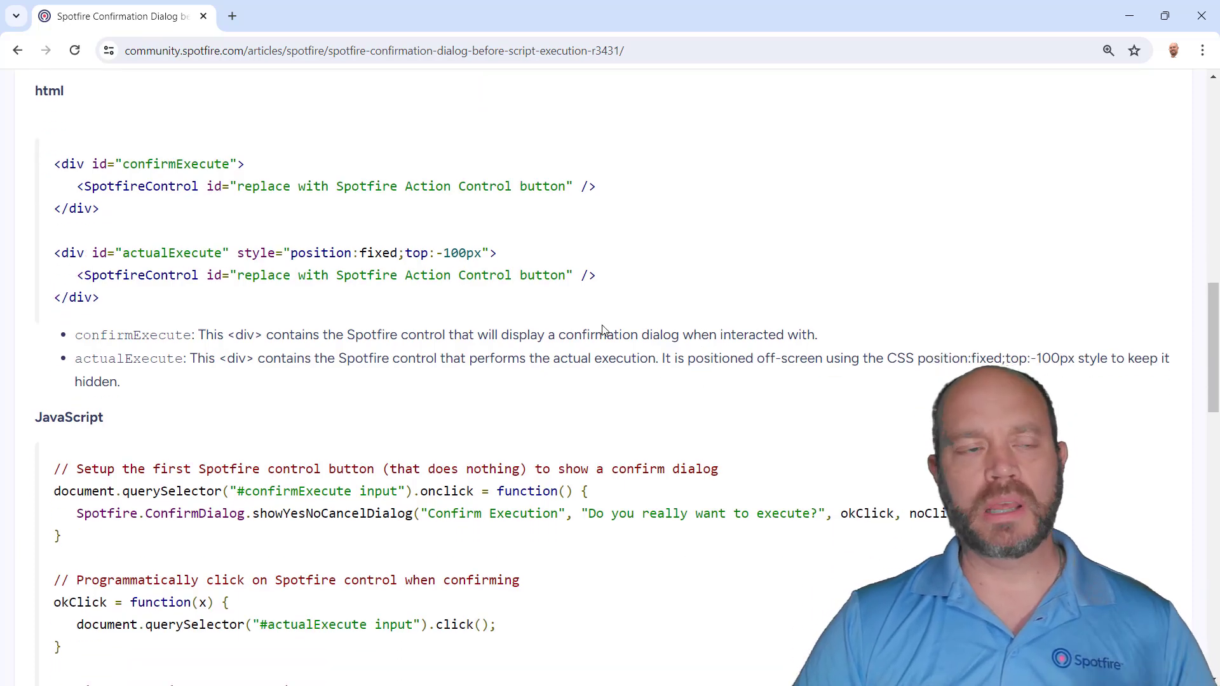
scroll(605, 329, "down", 1)
scroll(604, 330, "down", 3)
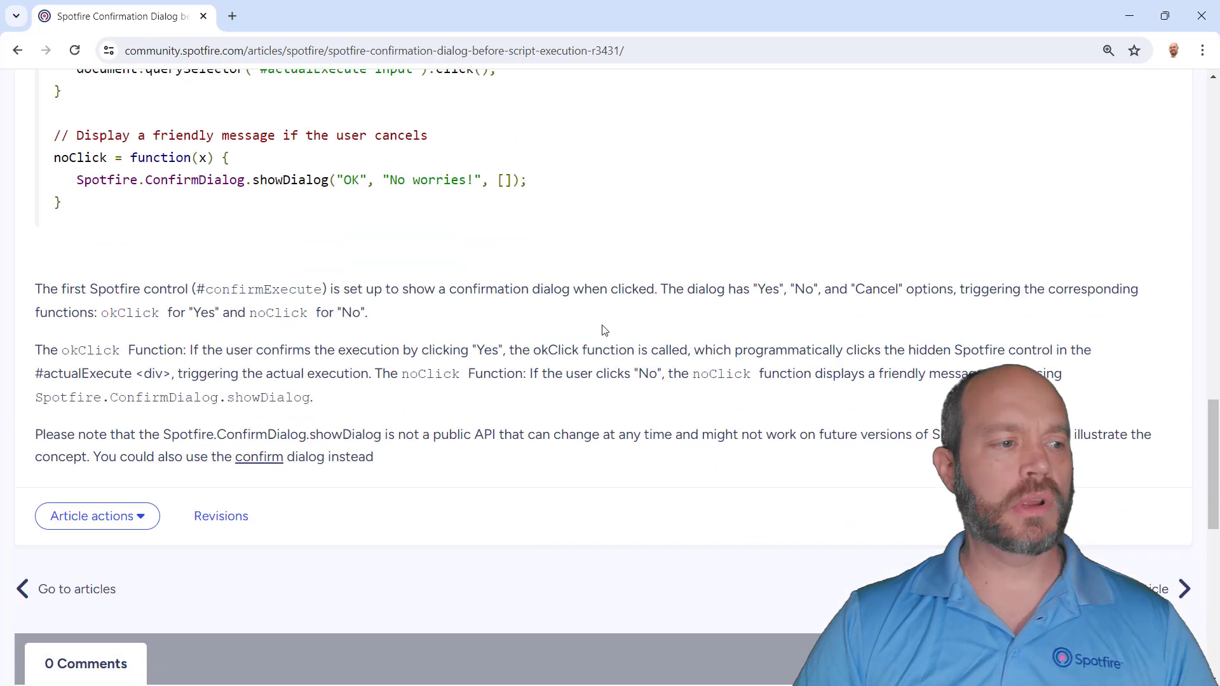